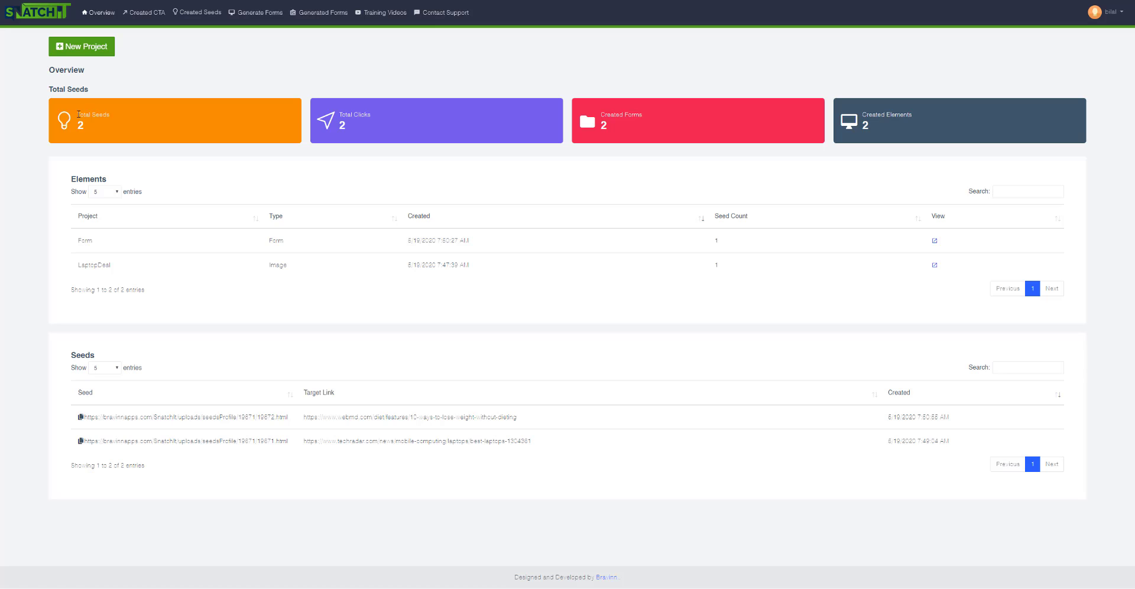
Step: Leave the Overview dashboard for the Created CTA list showing Form and LaptopDeal
{"action": "left_click_drag", "start_coordinate": [78, 114], "coordinate": [110, 116]}
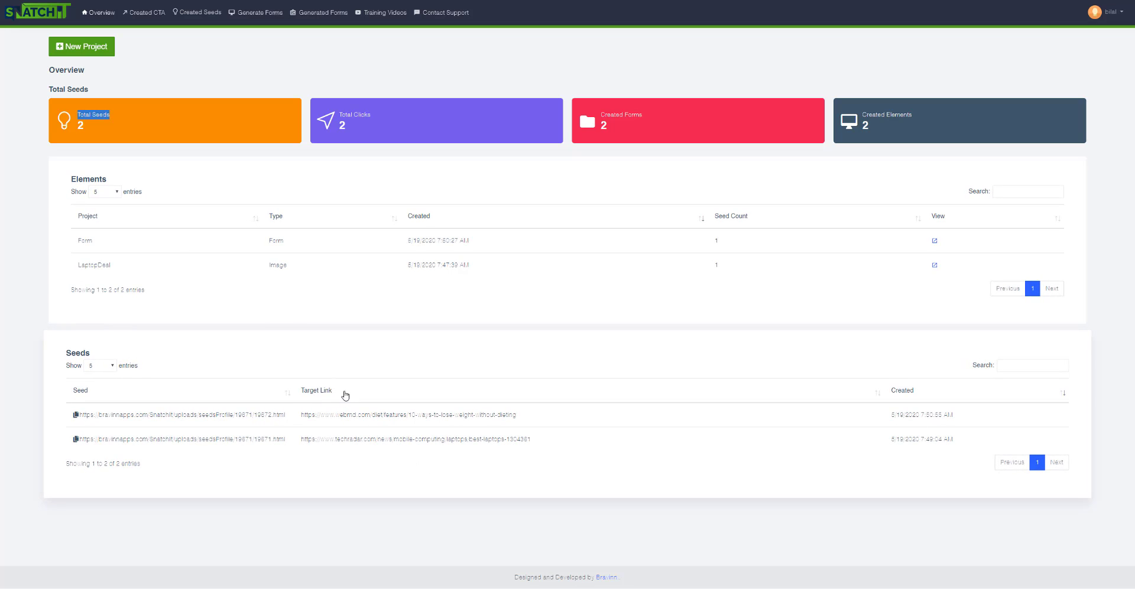
{"action": "left_click", "coordinate": [26, 116]}
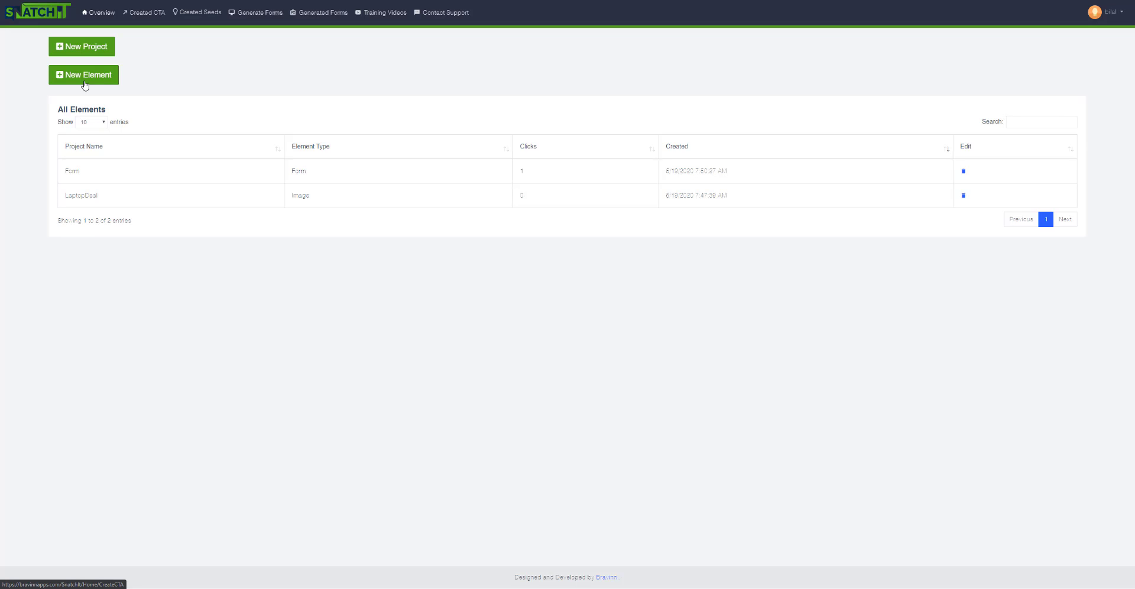
Step: Start a new element and enter 'Hello World' as its project name
{"action": "left_click", "coordinate": [84, 85]}
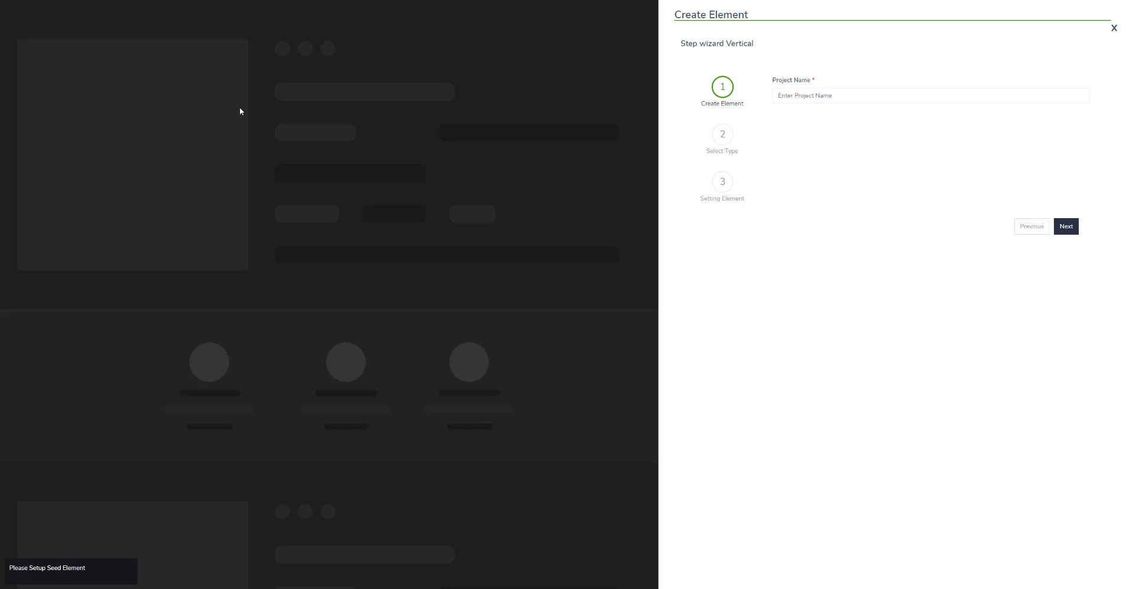
{"action": "left_click", "coordinate": [852, 101]}
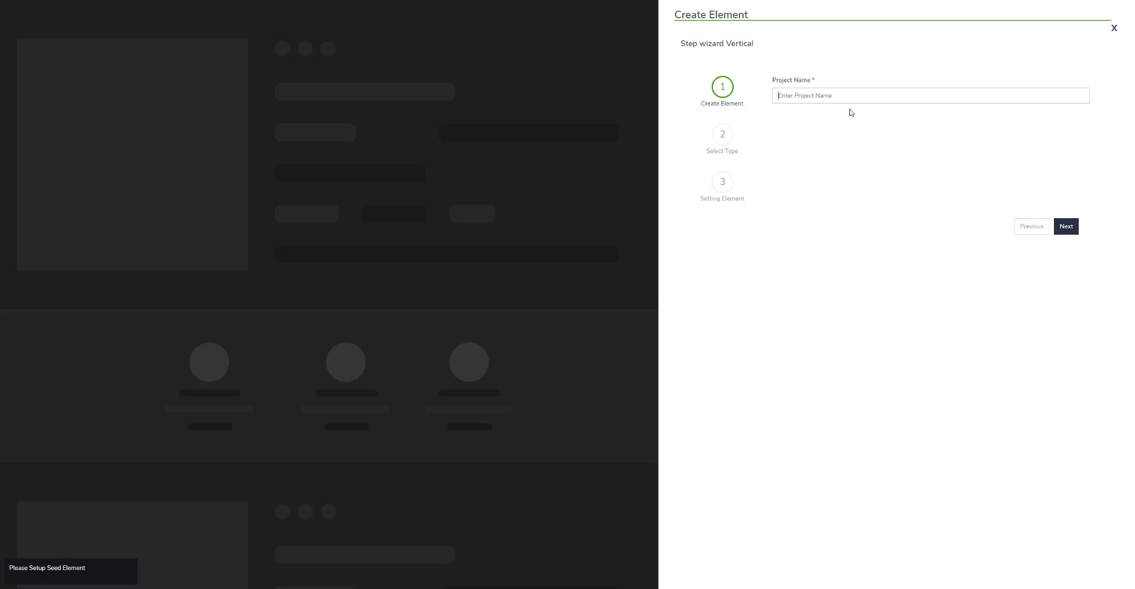
{"action": "type", "text": "Hello World"}
Step: Make the element a Button and apply the Drop Light profile style
{"action": "left_click", "coordinate": [1070, 228]}
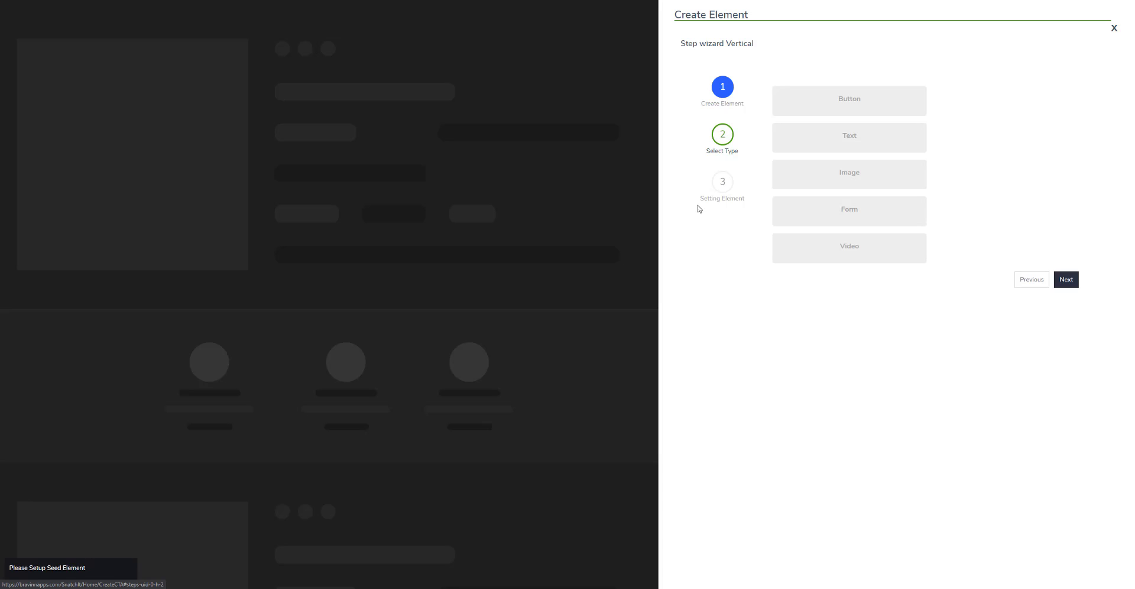
{"action": "left_click", "coordinate": [786, 106]}
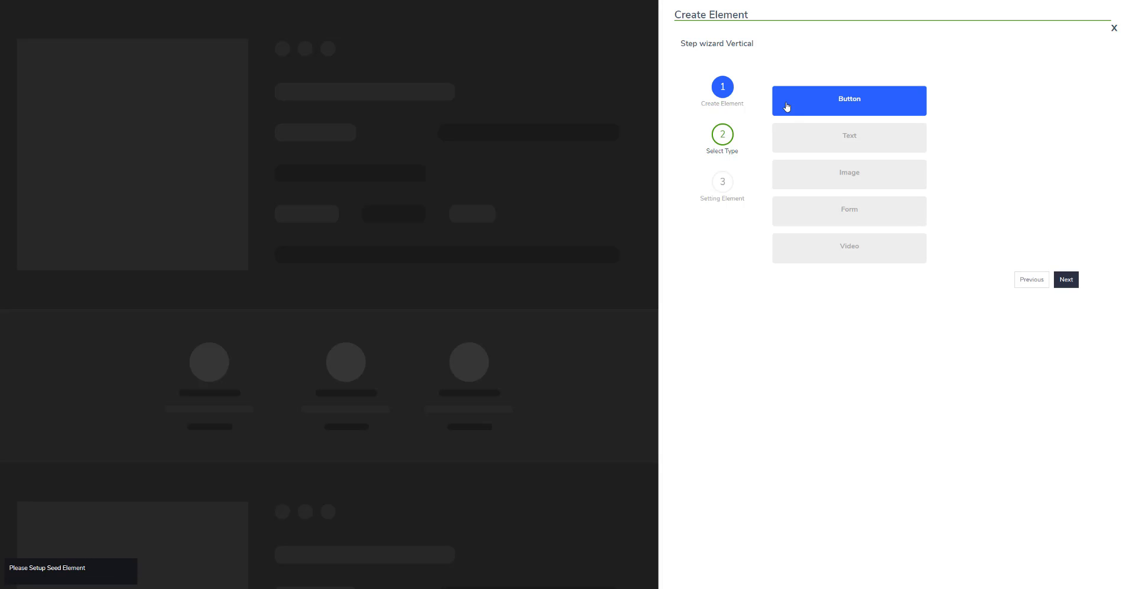
{"action": "left_click", "coordinate": [863, 105]}
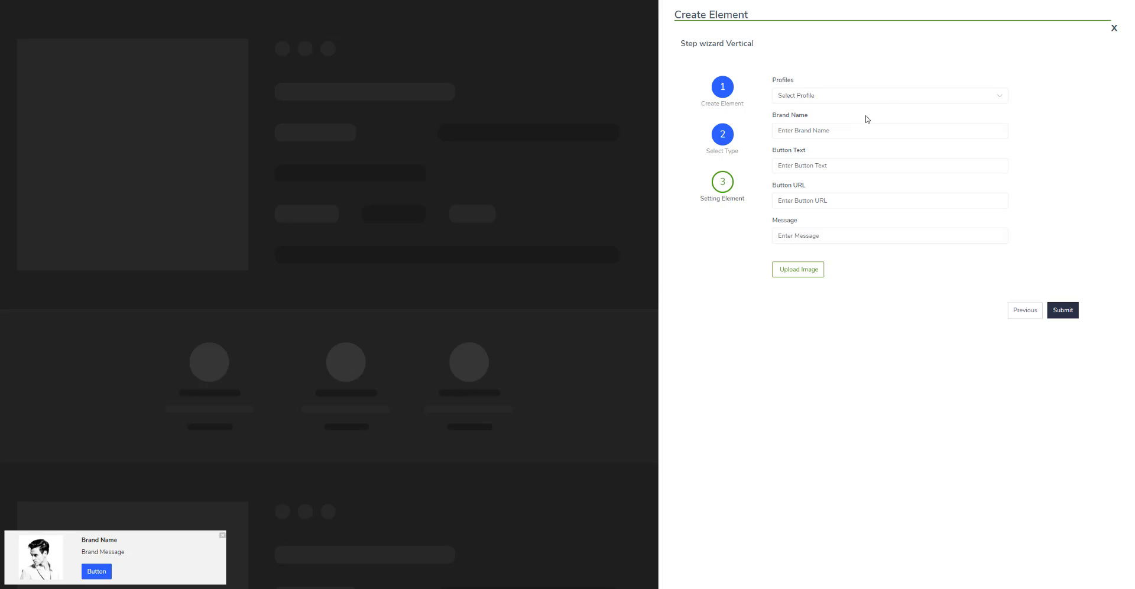
{"action": "left_click", "coordinate": [884, 95]}
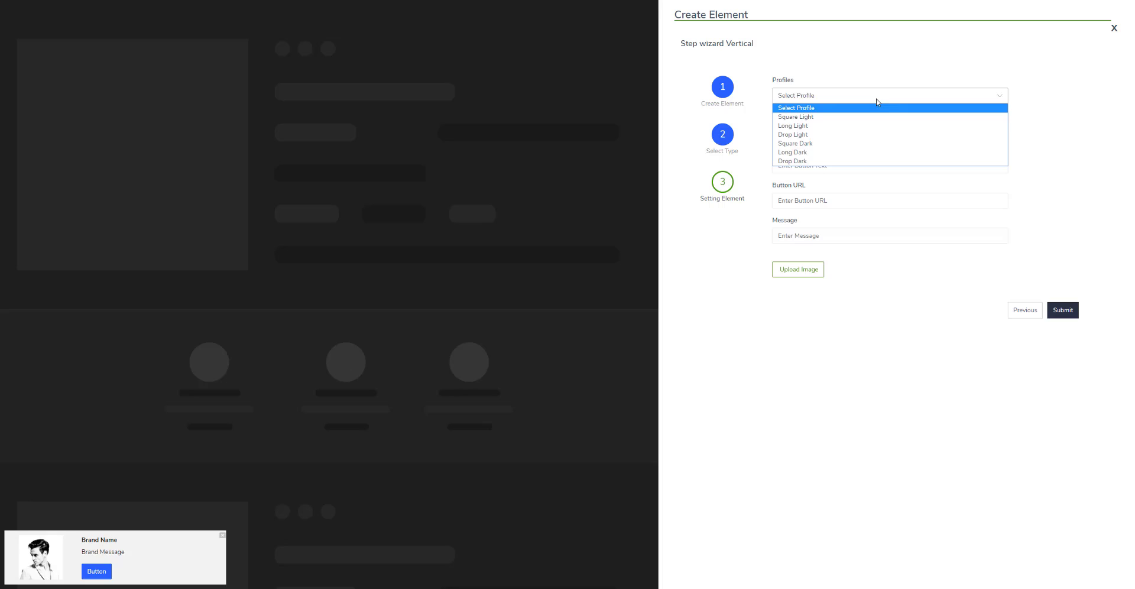
{"action": "left_click", "coordinate": [869, 135]}
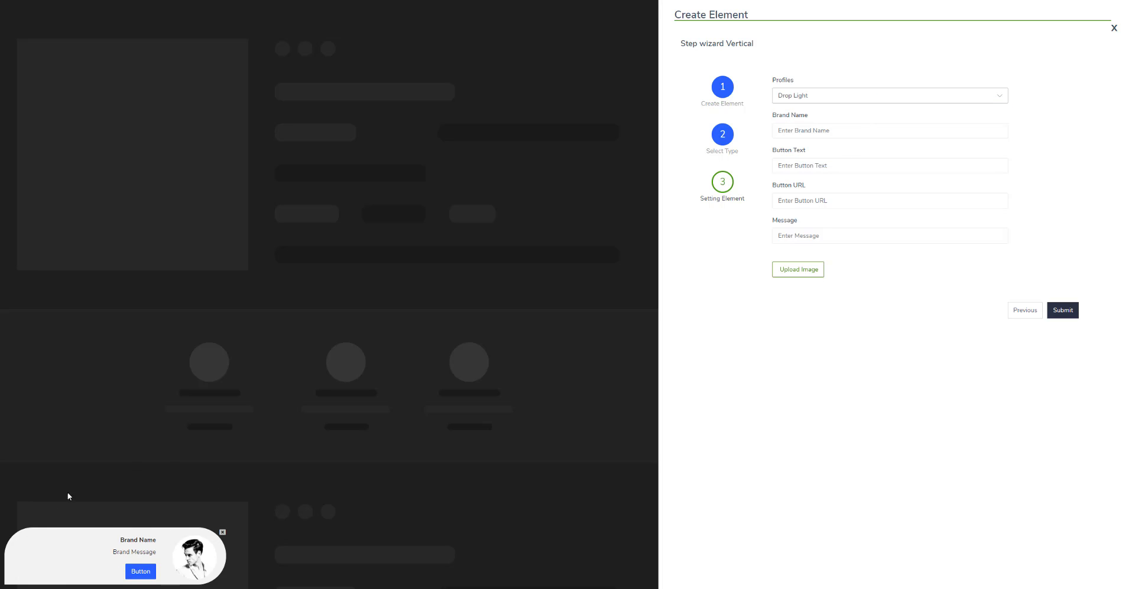
Step: Set the brand name to Weight Loss Company and the button text to Subscribe
{"action": "left_click", "coordinate": [823, 132]}
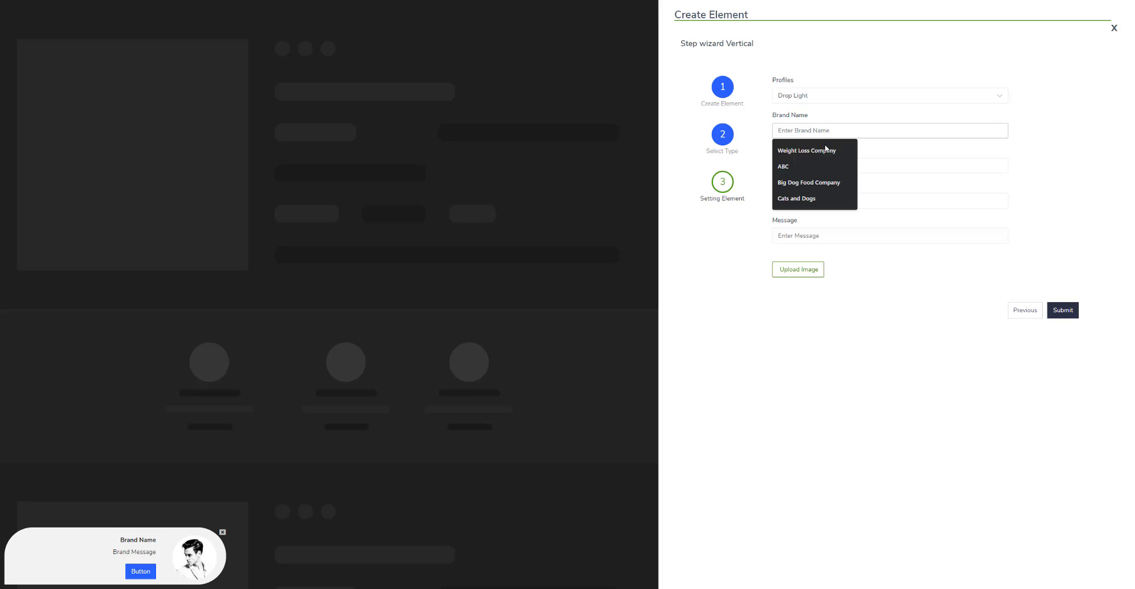
{"action": "left_click", "coordinate": [826, 150]}
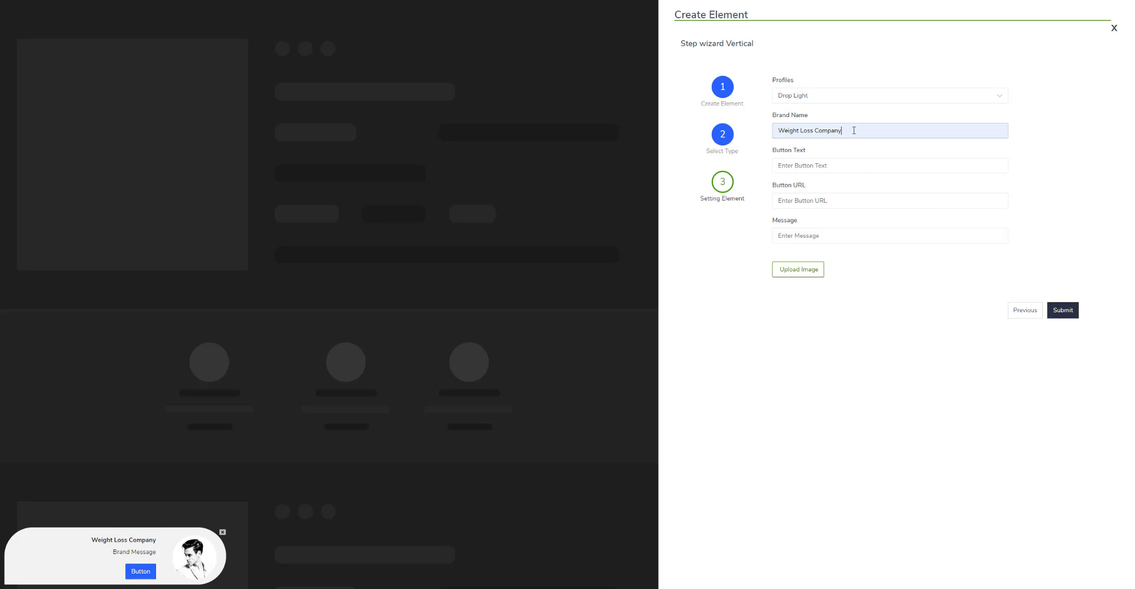
{"action": "left_click_drag", "start_coordinate": [853, 130], "coordinate": [750, 130]}
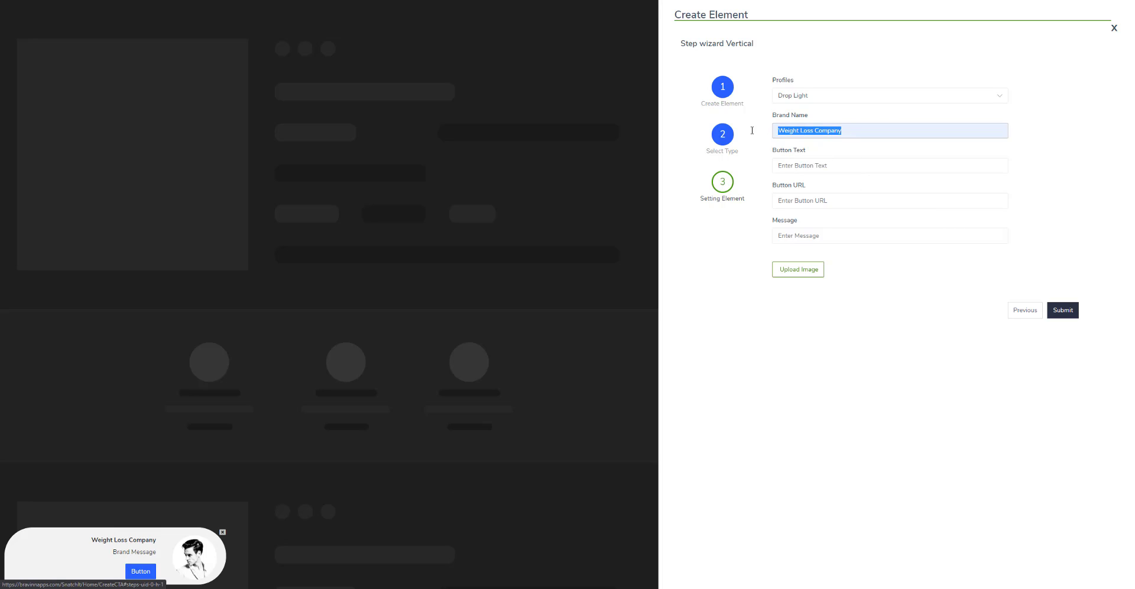
{"action": "triple_click", "coordinate": [105, 540]}
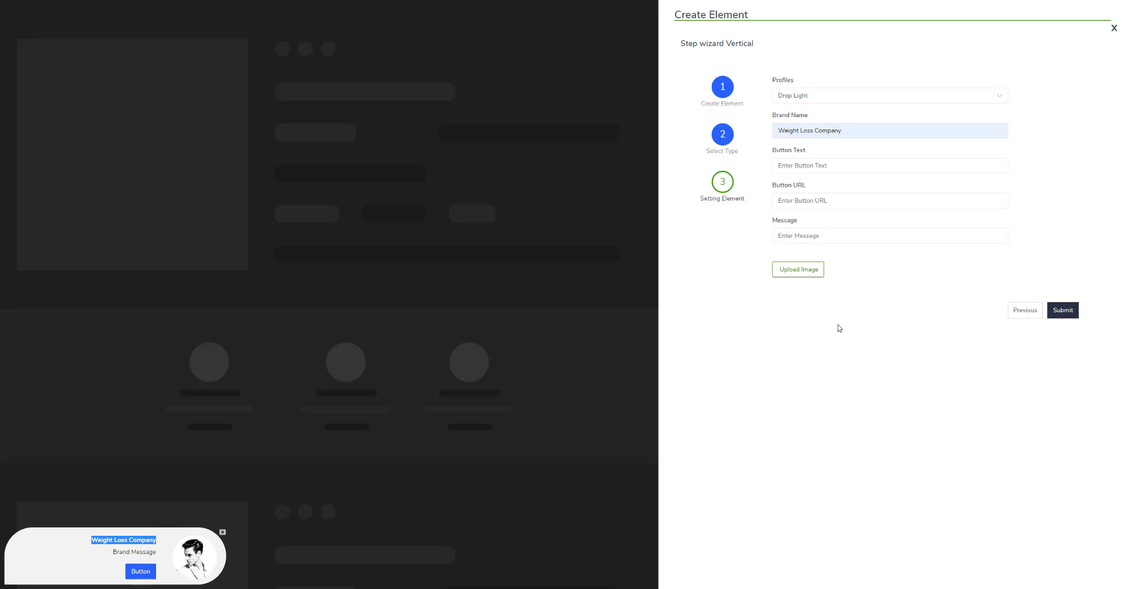
{"action": "left_click", "coordinate": [822, 167]}
{"action": "left_click", "coordinate": [822, 181]}
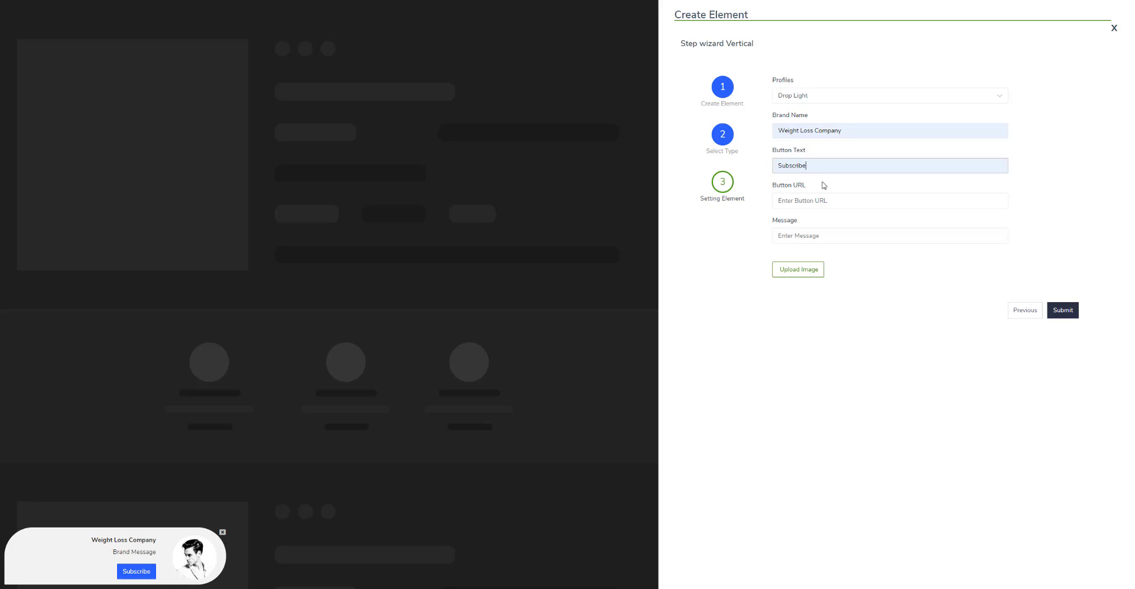
{"action": "left_click", "coordinate": [822, 202]}
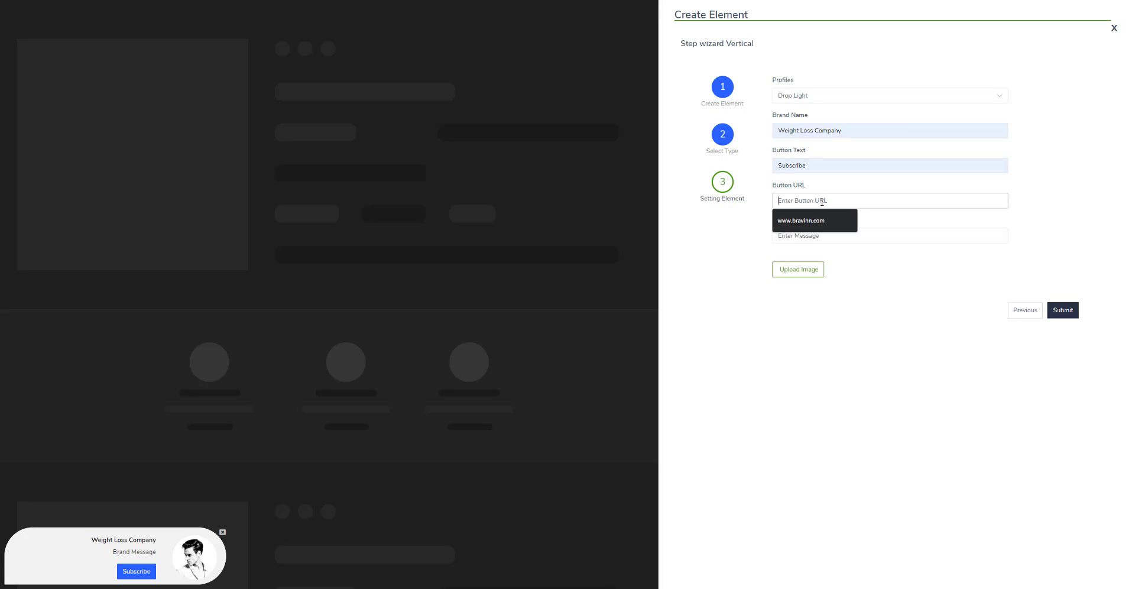
{"action": "left_click", "coordinate": [843, 236]}
{"action": "left_click", "coordinate": [846, 253]}
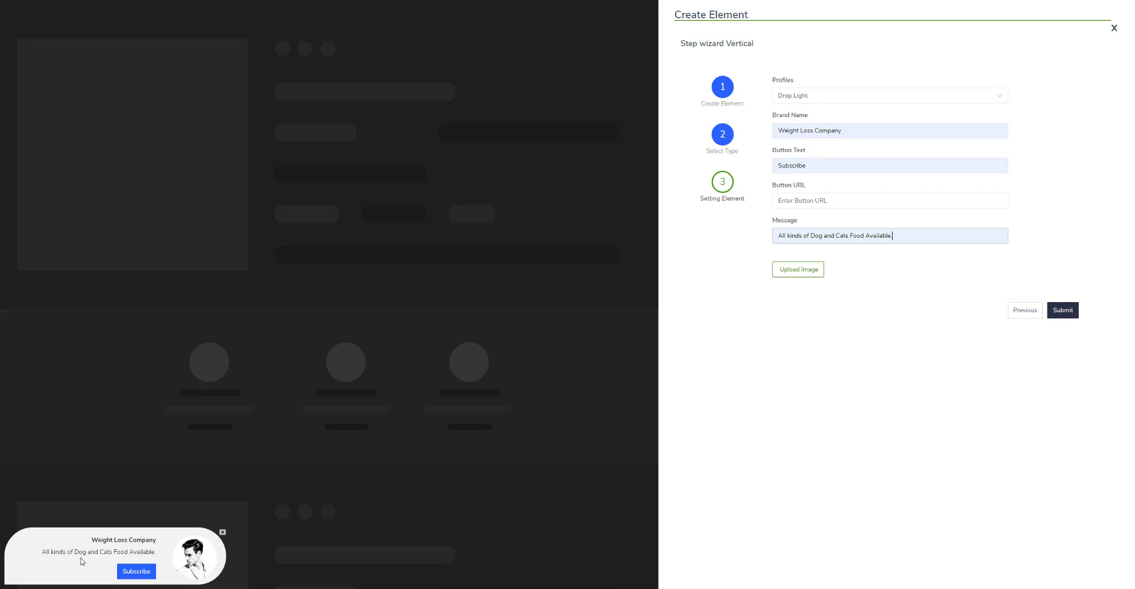
{"action": "triple_click", "coordinate": [87, 552]}
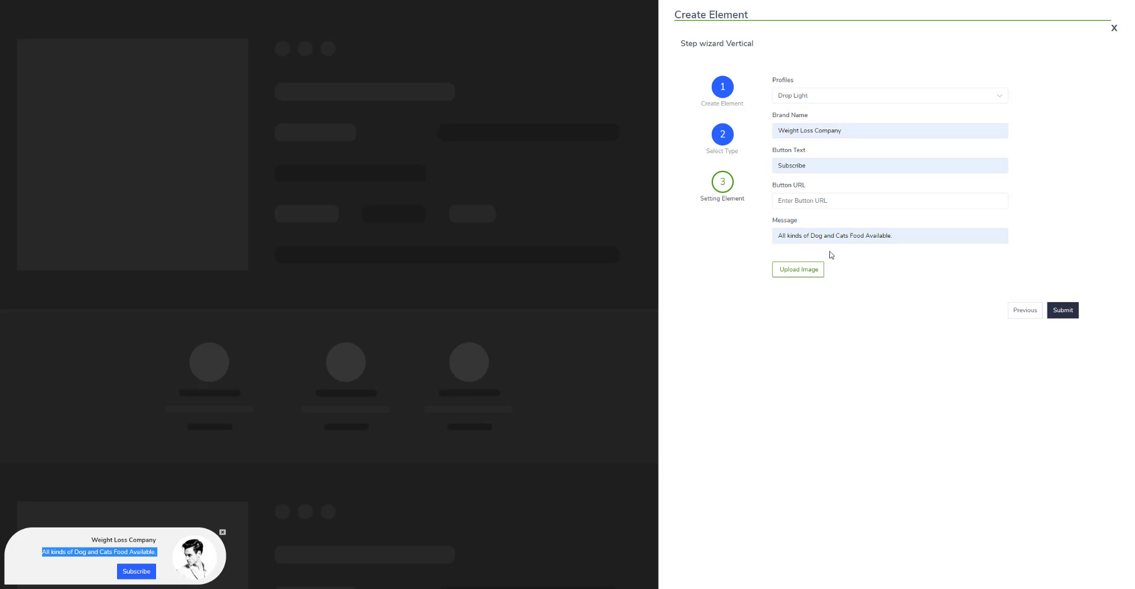
{"action": "left_click", "coordinate": [837, 204]}
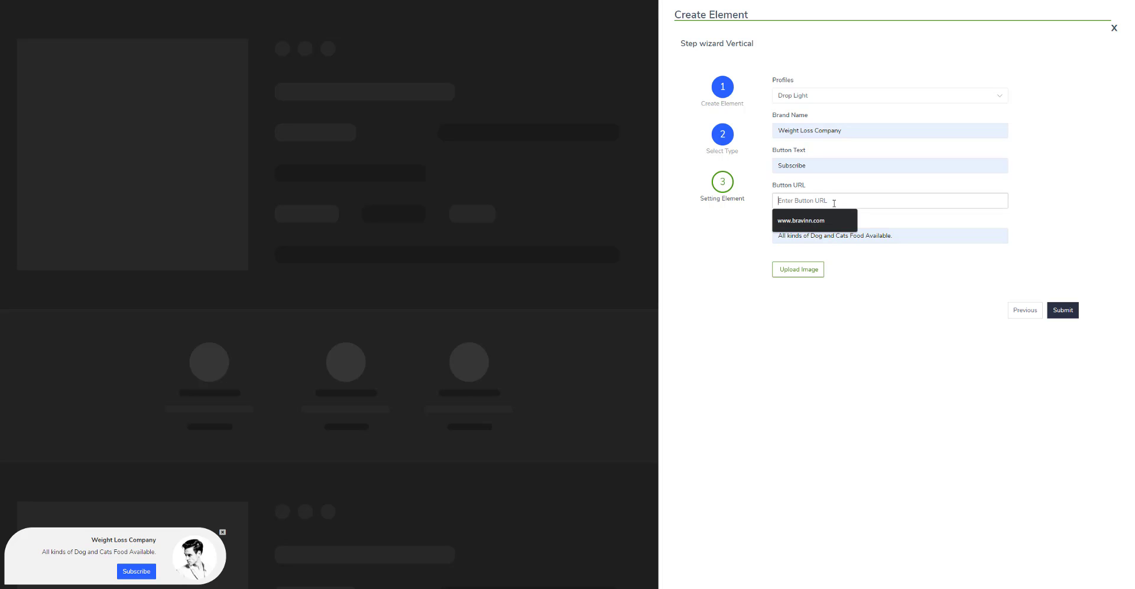
{"action": "left_click", "coordinate": [815, 230]}
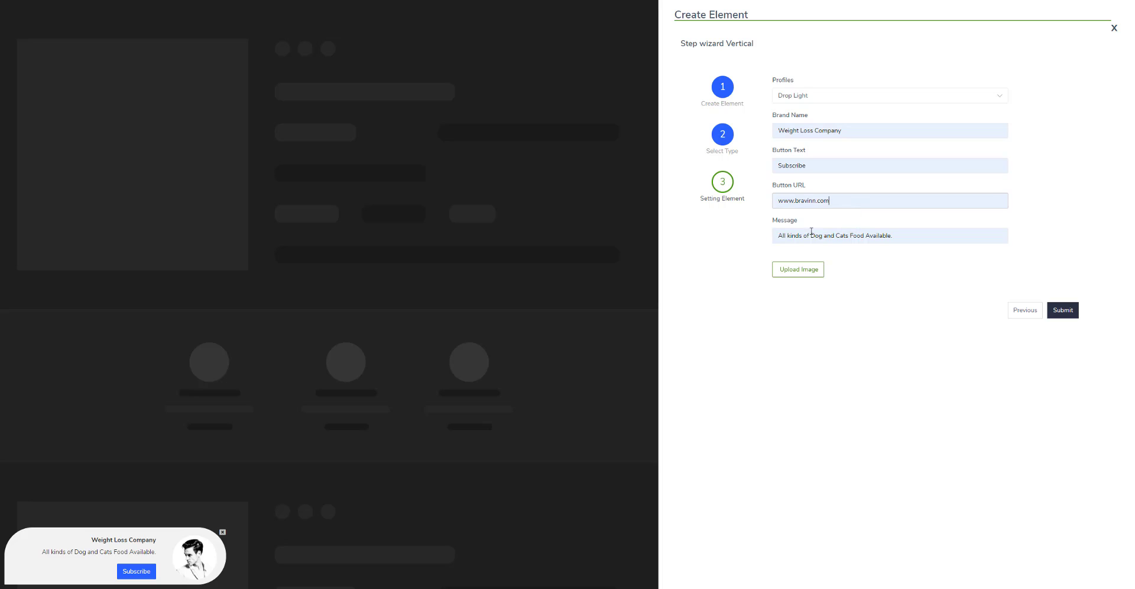
{"action": "triple_click", "coordinate": [859, 203]}
Step: Revisit Select Type, browse the Text, Image, Form and Video types, then return
{"action": "left_click", "coordinate": [721, 138]}
{"action": "left_click", "coordinate": [847, 149]}
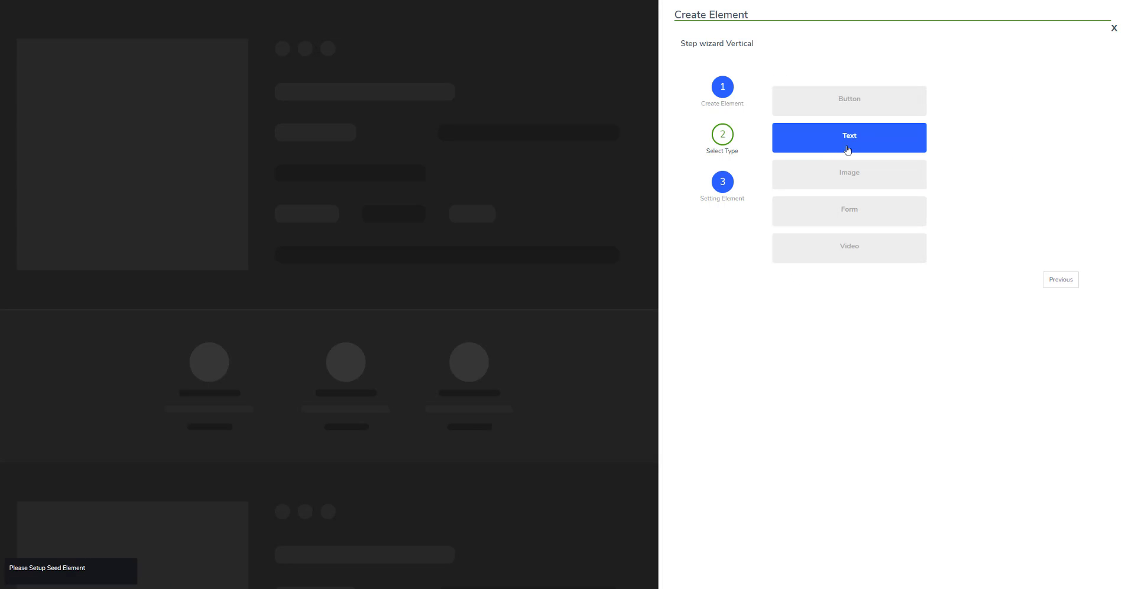
{"action": "left_click", "coordinate": [856, 181]}
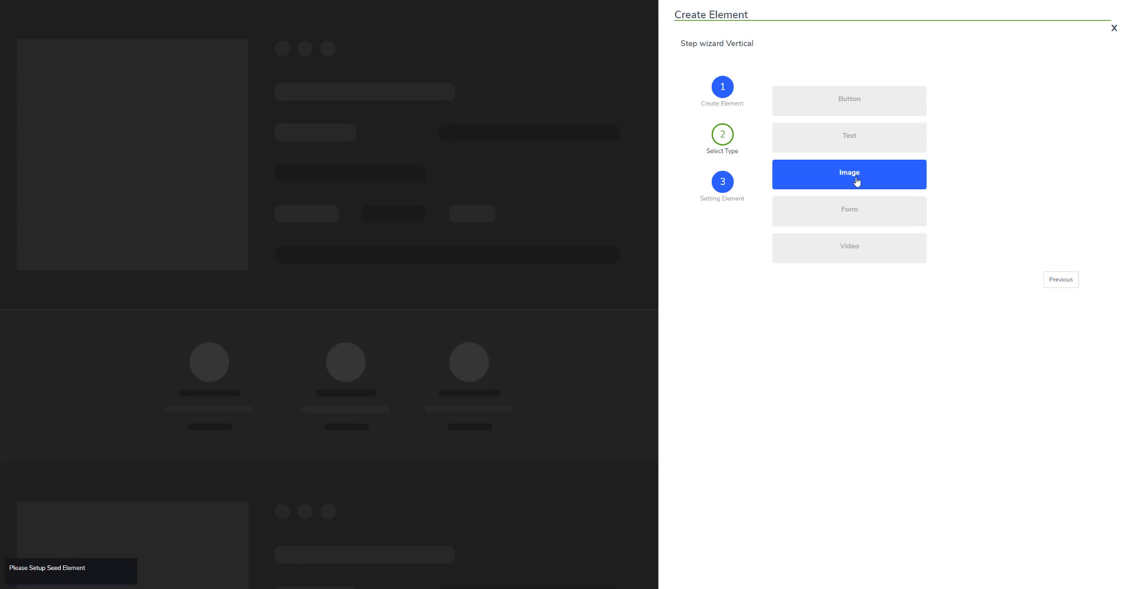
{"action": "left_click", "coordinate": [859, 217]}
{"action": "left_click", "coordinate": [868, 245]}
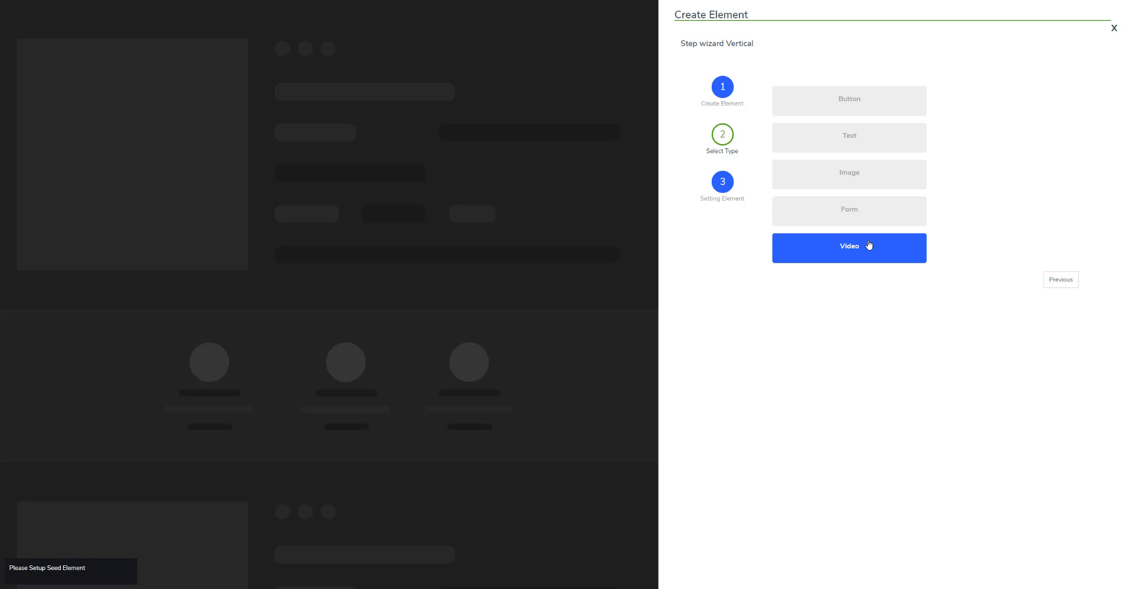
{"action": "left_click", "coordinate": [860, 182]}
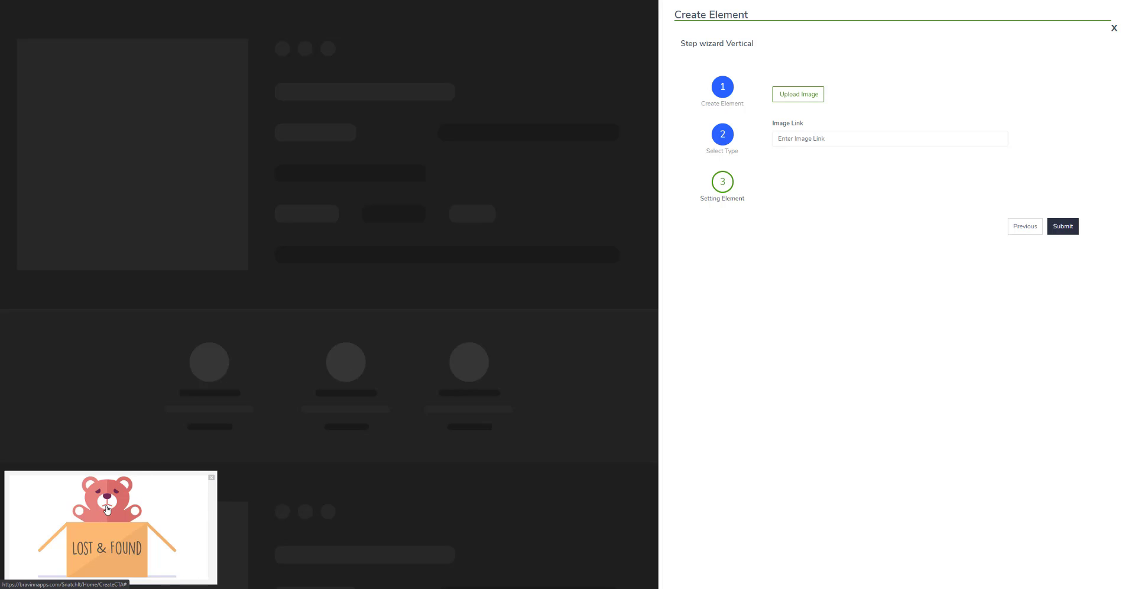
{"action": "left_click", "coordinate": [838, 142]}
{"action": "left_click", "coordinate": [759, 171]}
{"action": "left_click", "coordinate": [722, 142]}
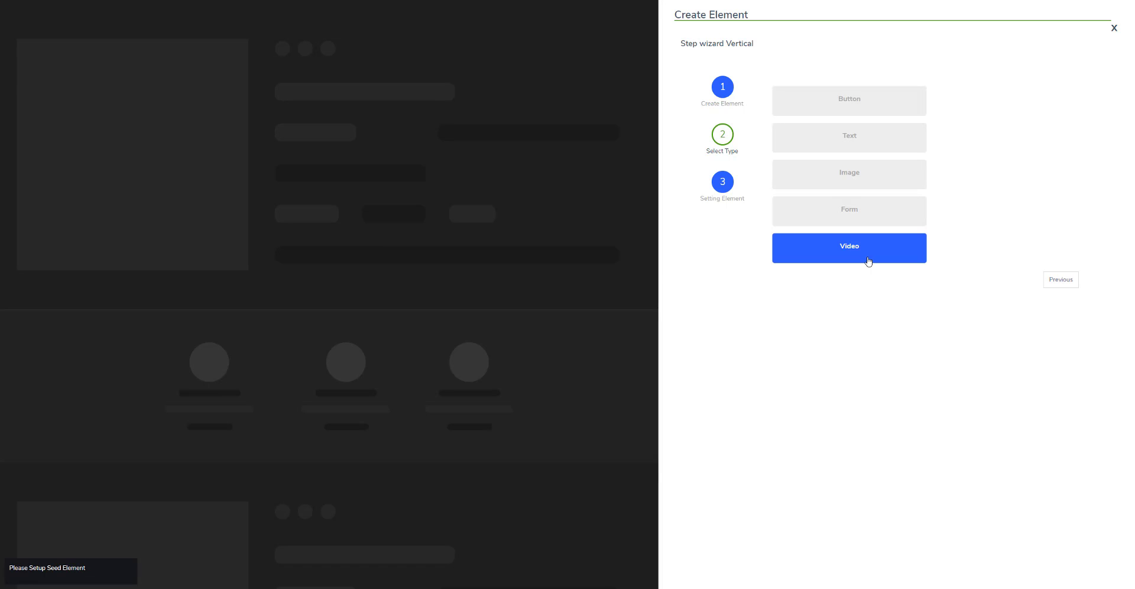
{"action": "left_click", "coordinate": [859, 218]}
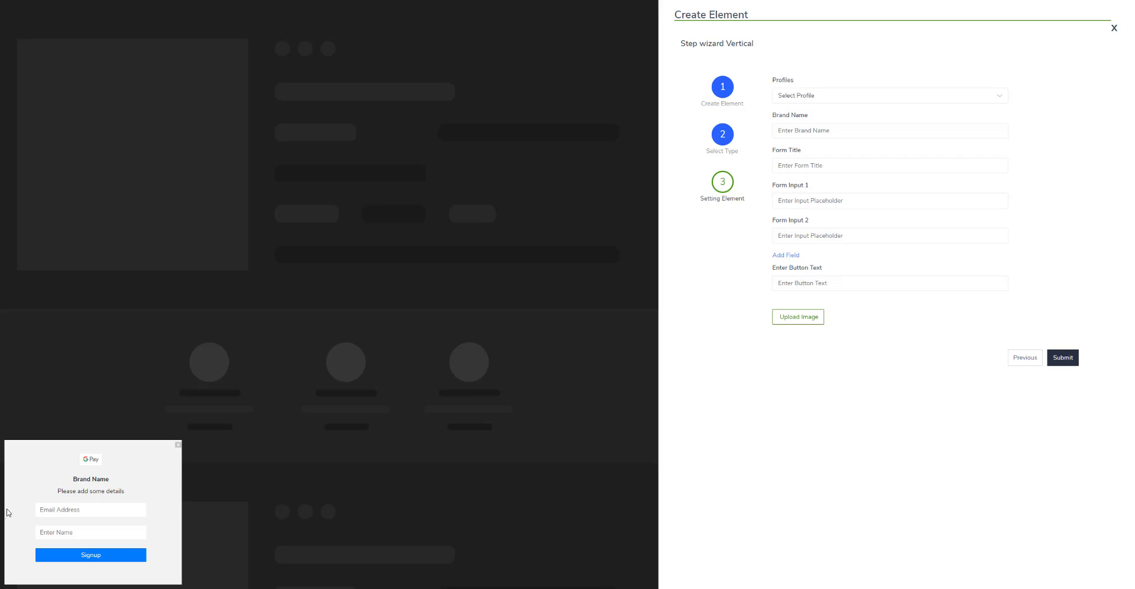
{"action": "left_click", "coordinate": [730, 150]}
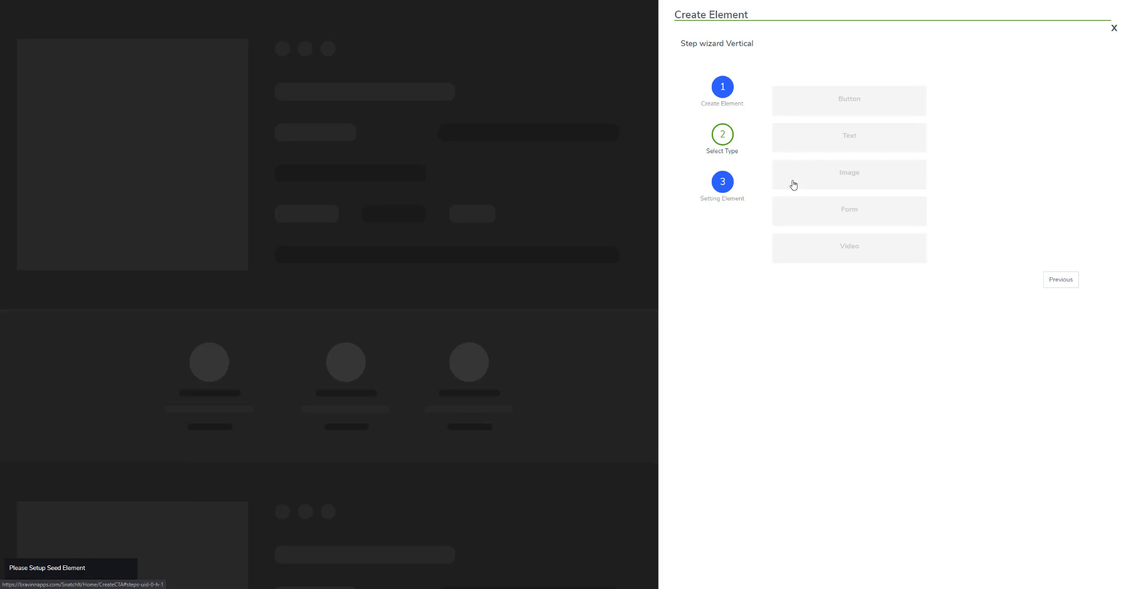
{"action": "left_click", "coordinate": [854, 254]}
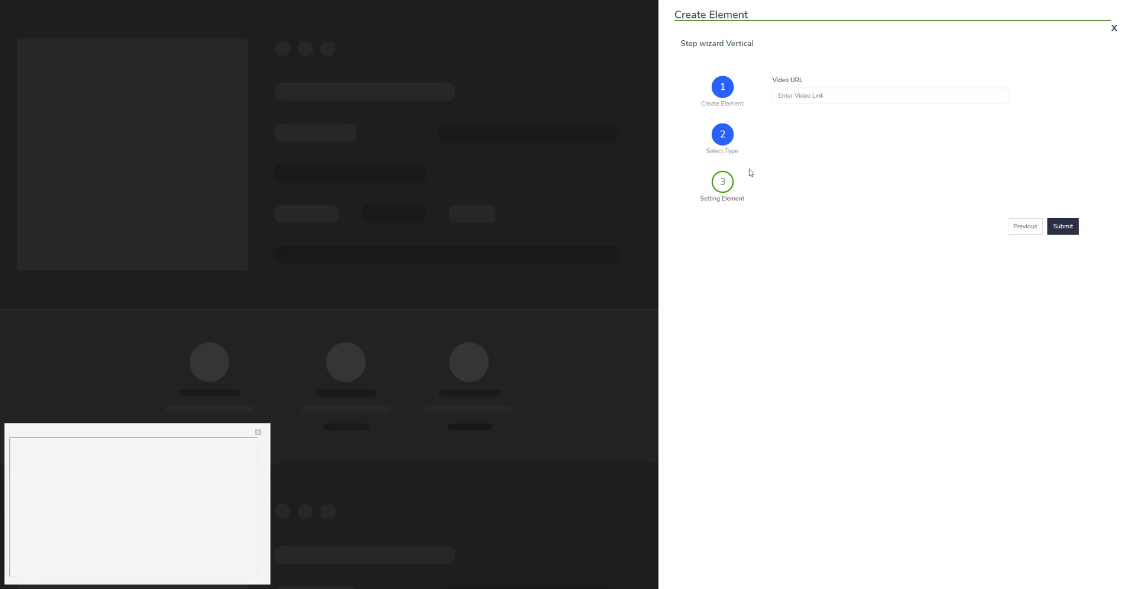
{"action": "left_click", "coordinate": [731, 149]}
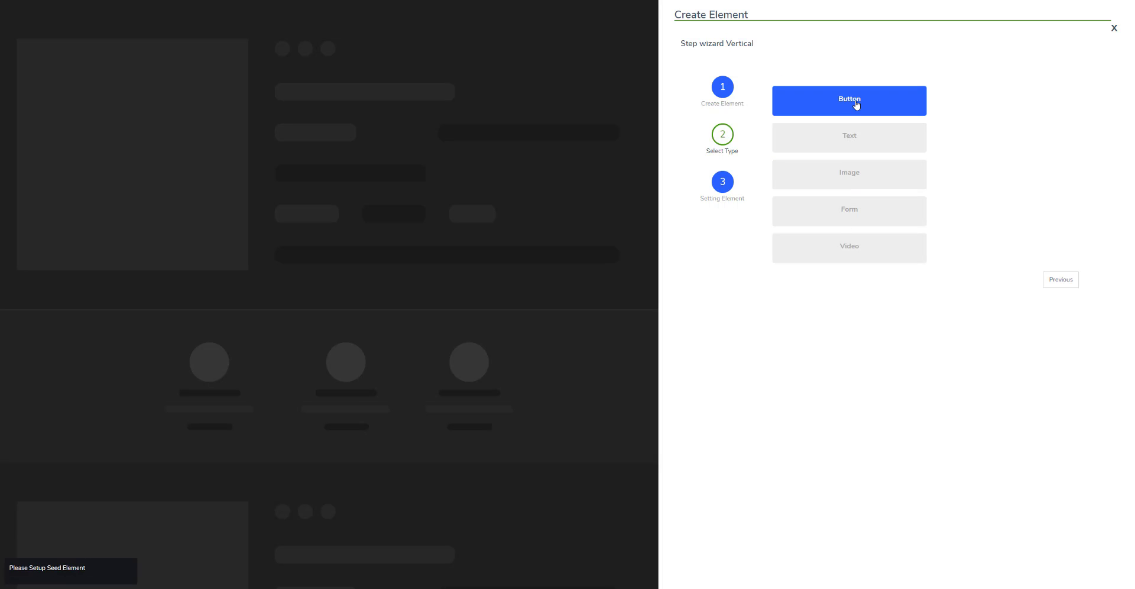
Step: Choose the Button type for the Hello World element and open its settings
{"action": "left_click", "coordinate": [854, 103]}
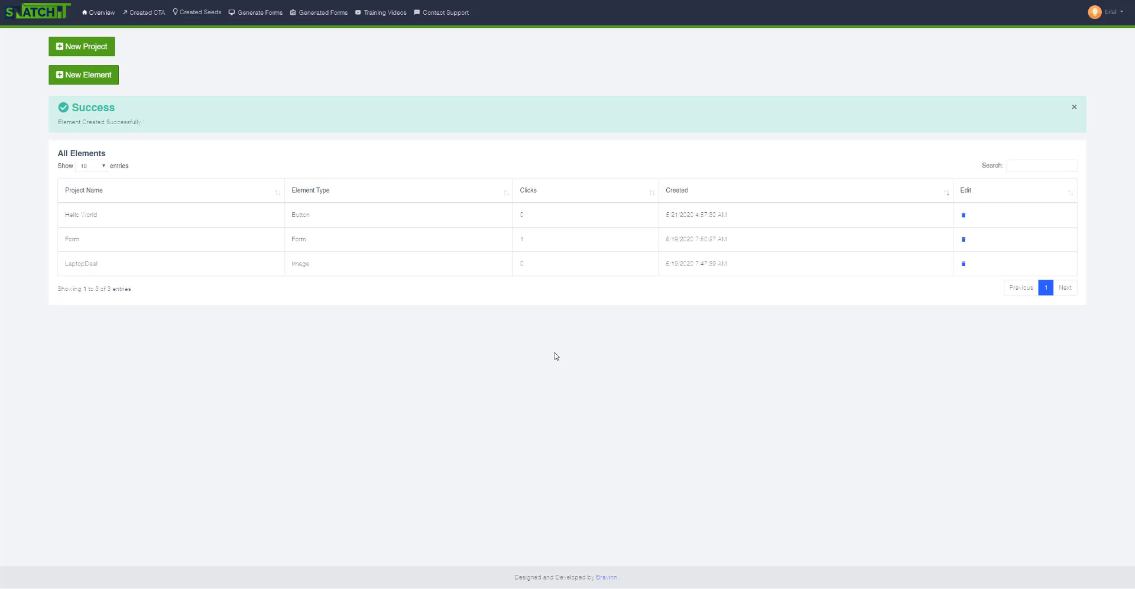
{"action": "double_click", "coordinate": [67, 237]}
{"action": "double_click", "coordinate": [75, 262]}
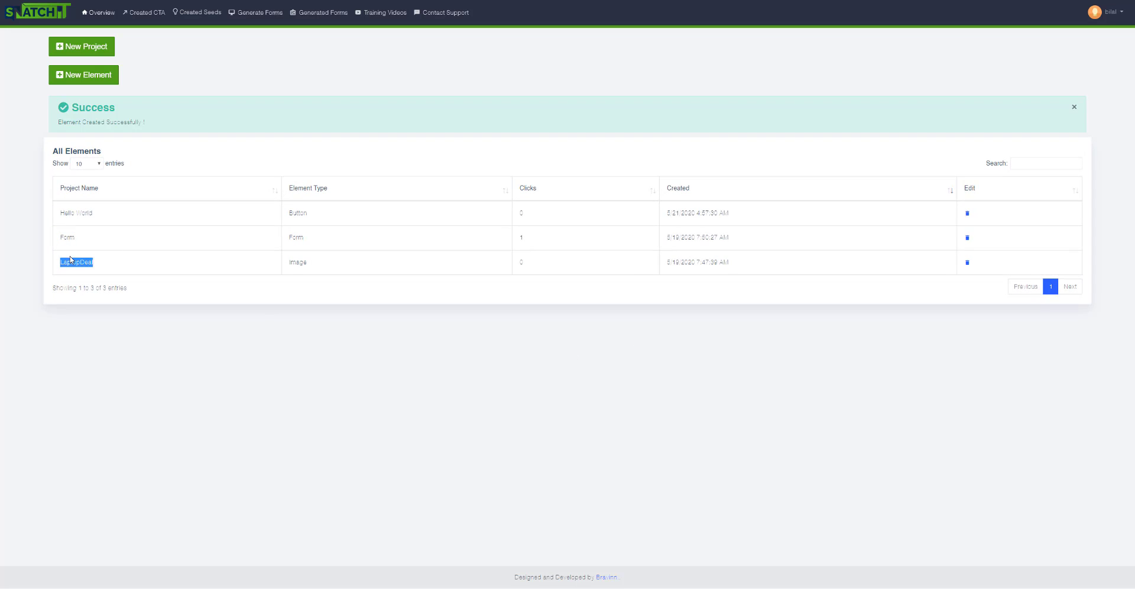
{"action": "left_click", "coordinate": [431, 353]}
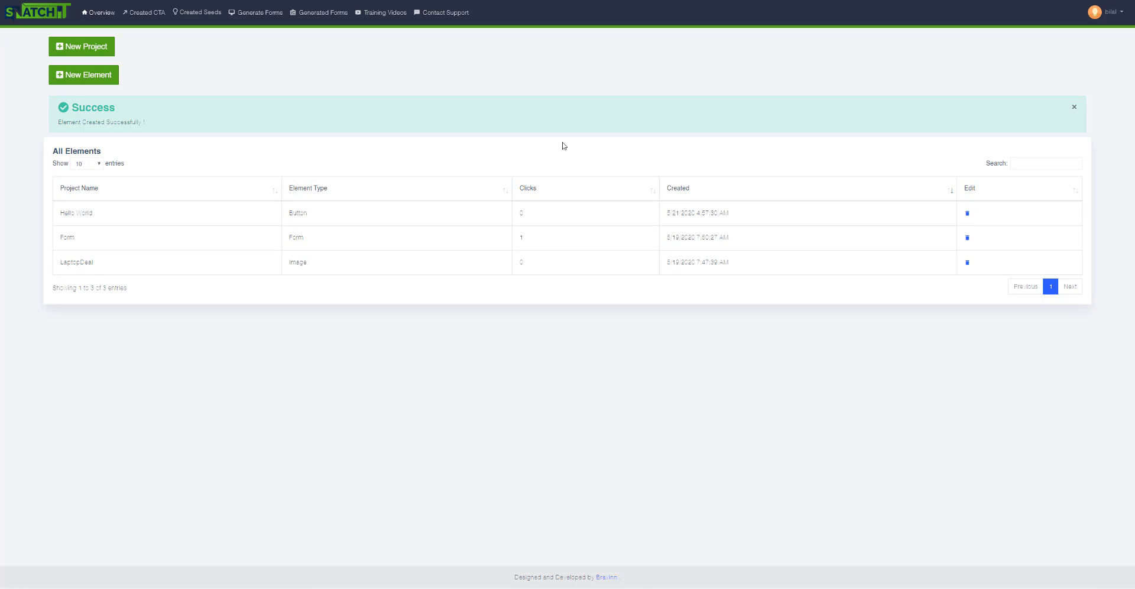